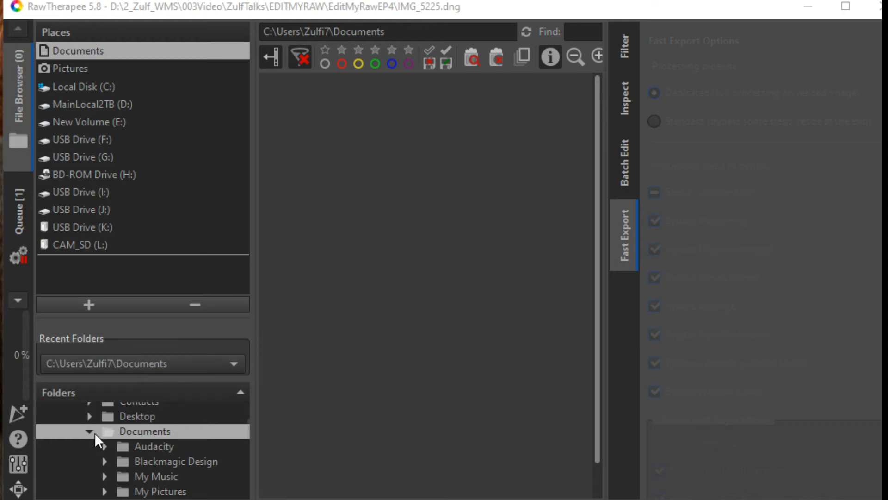
# Browse the D: drive and expand the 2_Zulf_WMS and 003Video folders in the folder tree.
pyautogui.click(84, 107)
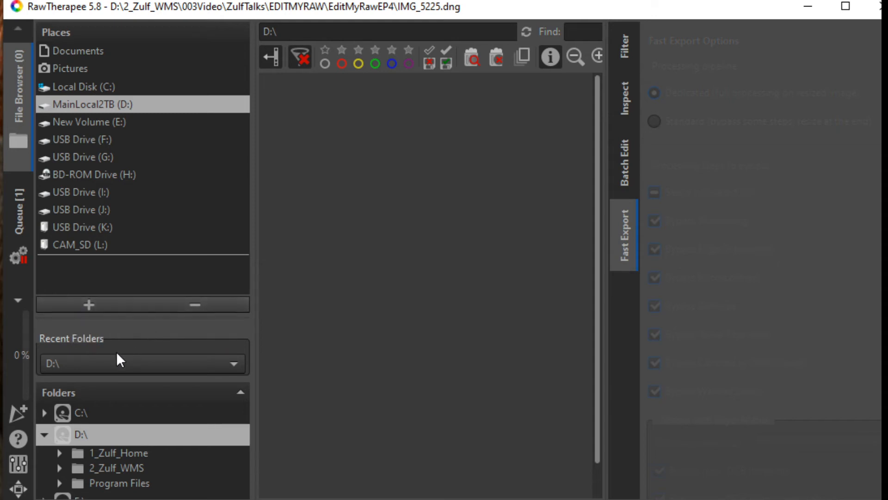
pyautogui.click(59, 468)
pyautogui.scroll(-5, 69, 452)
pyautogui.scroll(-1, 76, 450)
pyautogui.scroll(3, 76, 418)
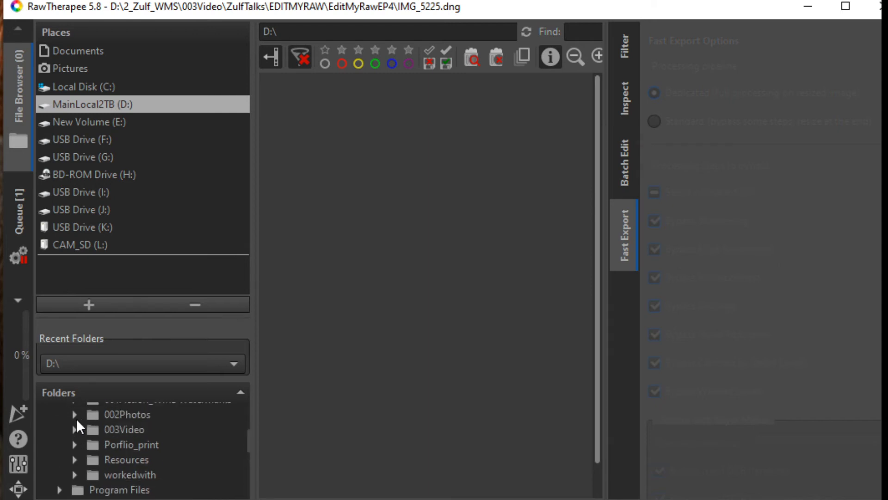
pyautogui.click(74, 429)
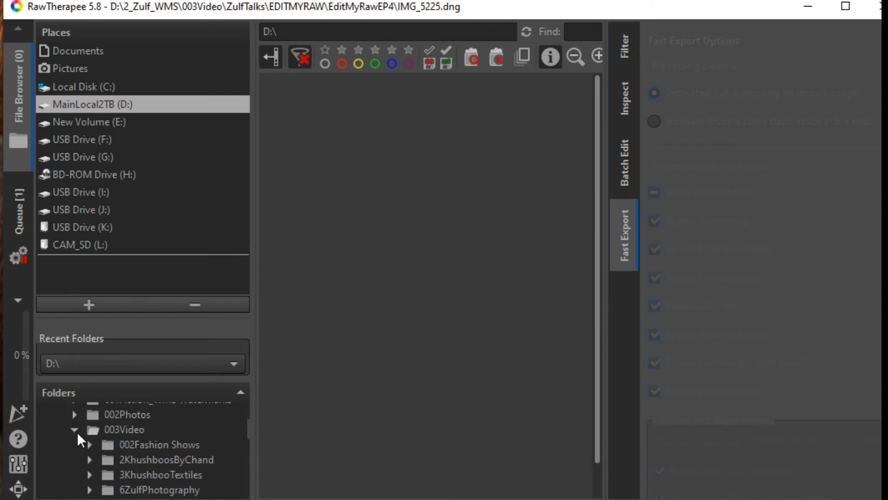
# Expand ZulfTalks and EDITMYRAW, then open the EditMyRawEp3 folder in the file browser.
pyautogui.scroll(-3, 77, 434)
pyautogui.scroll(-5, 77, 437)
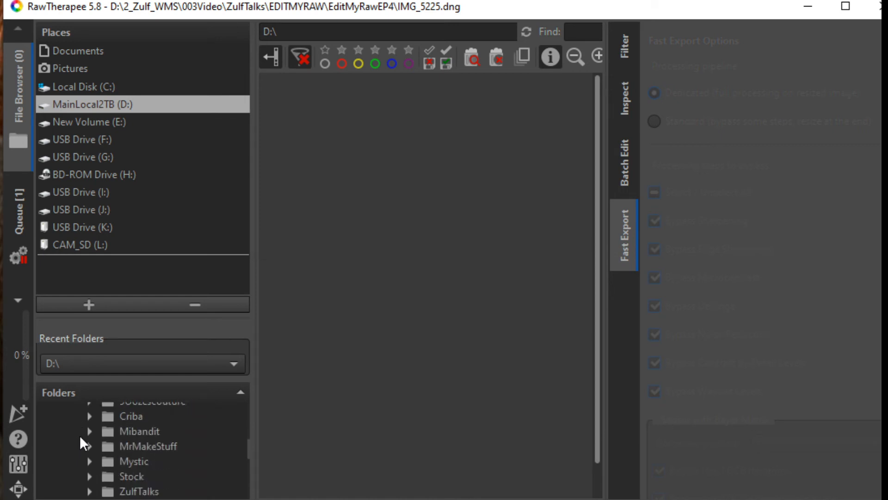
pyautogui.click(89, 491)
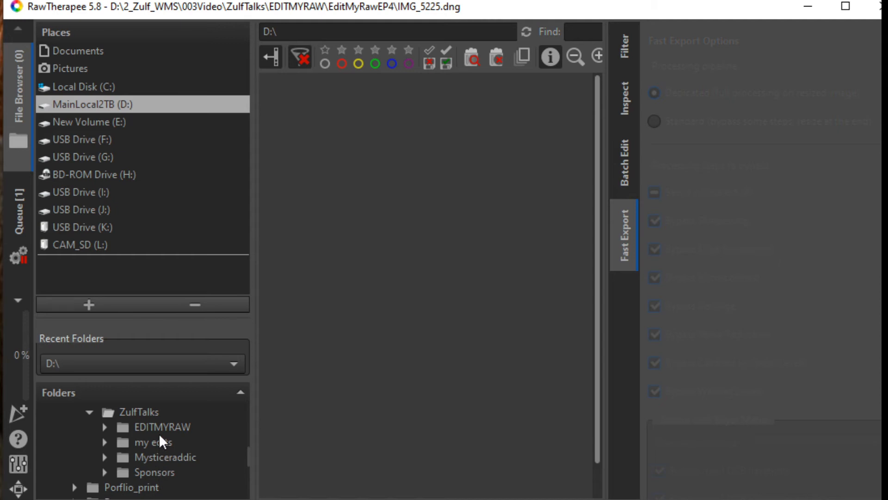
pyautogui.click(157, 430)
pyautogui.click(104, 426)
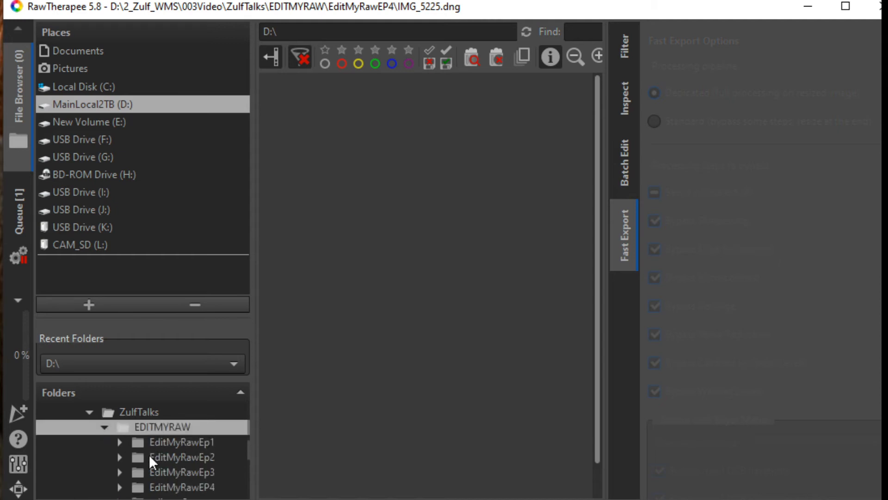
pyautogui.click(161, 470)
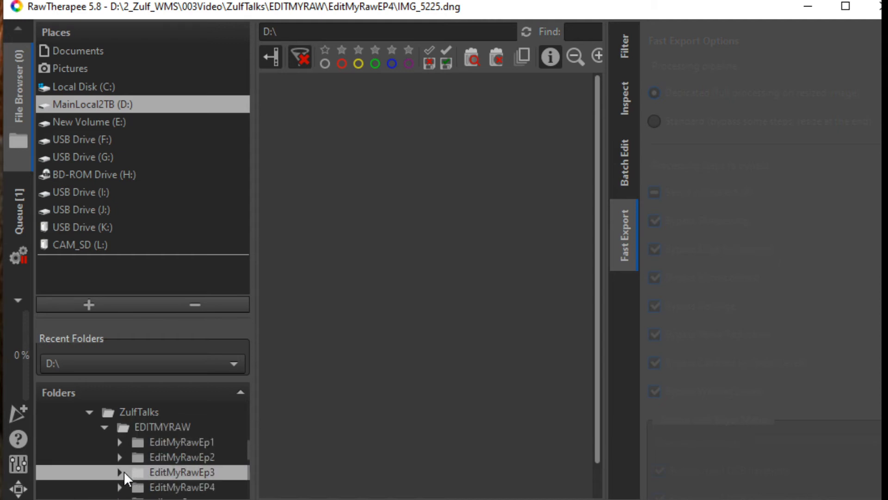
pyautogui.doubleClick(181, 472)
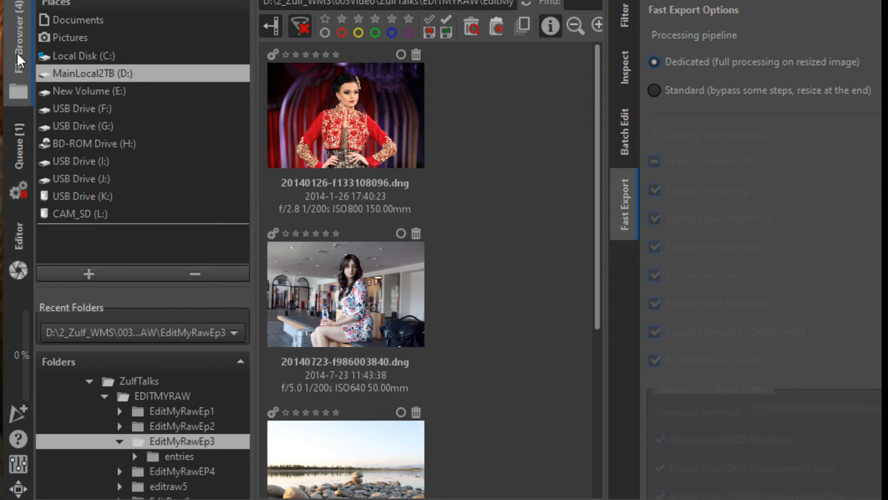
# Remove the queued image from the processing queue.
pyautogui.click(18, 161)
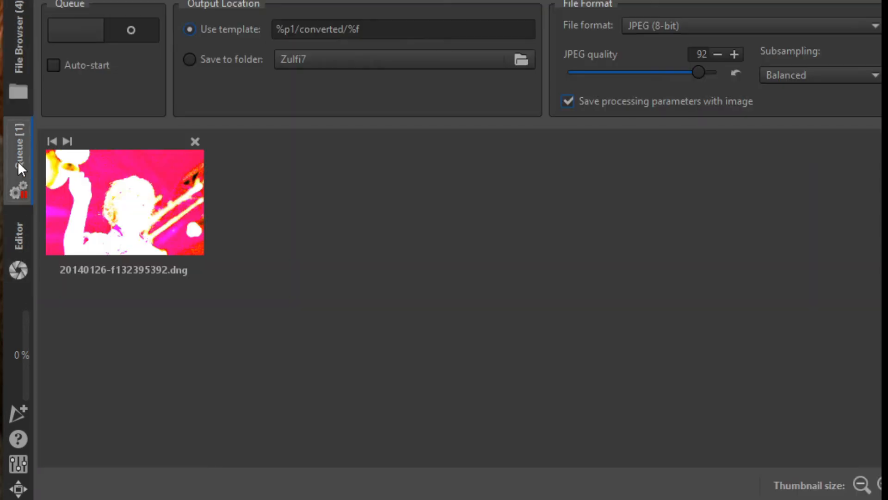
pyautogui.click(195, 141)
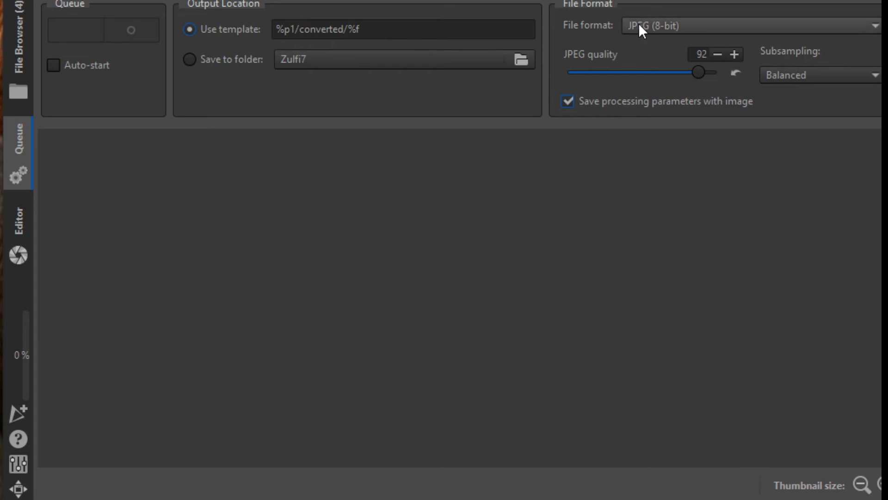
# Open the photo of the seated woman in the editor.
pyautogui.click(14, 227)
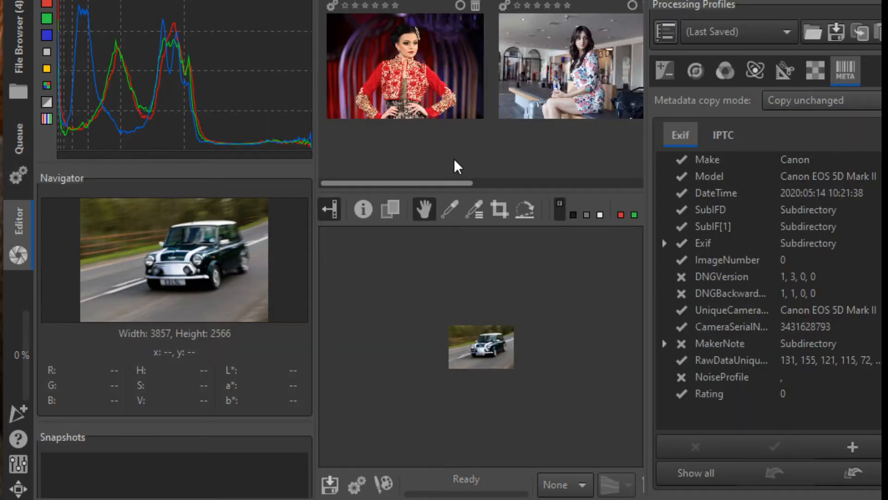
pyautogui.click(421, 57)
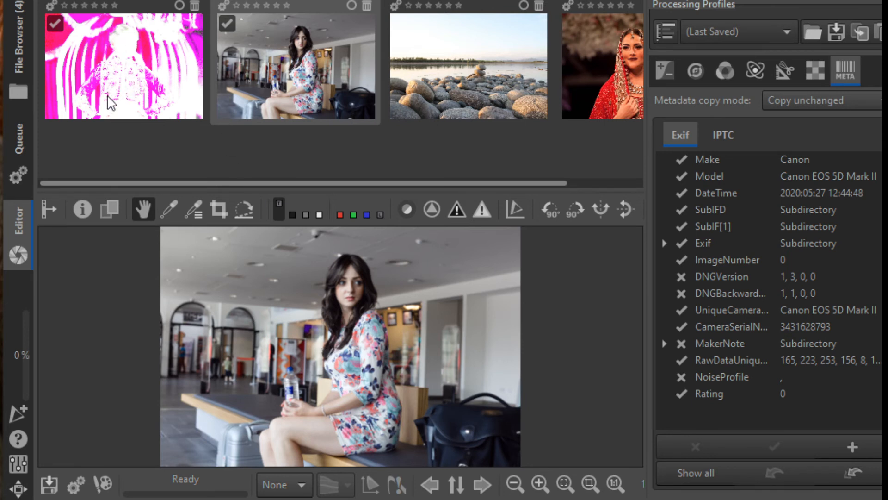
pyautogui.moveTo(110, 102)
# Look through each of the editor's tool tabs, from Exposure to Metadata.
pyautogui.click(667, 76)
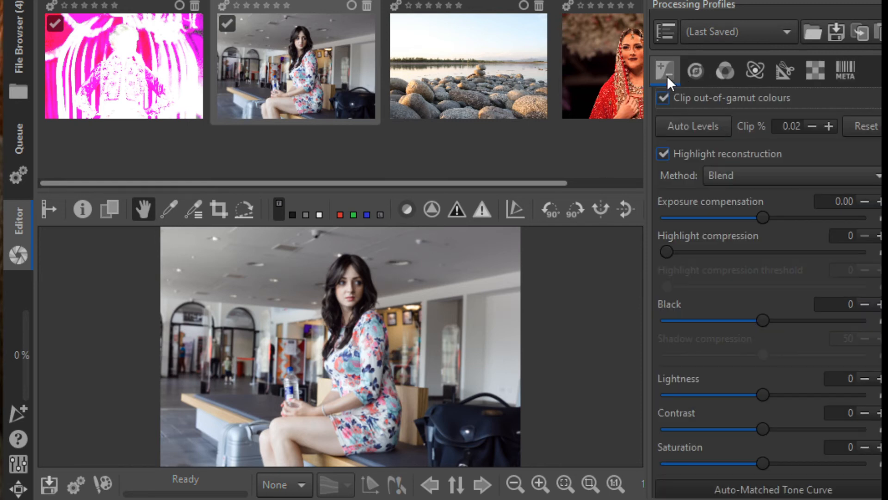
pyautogui.click(699, 76)
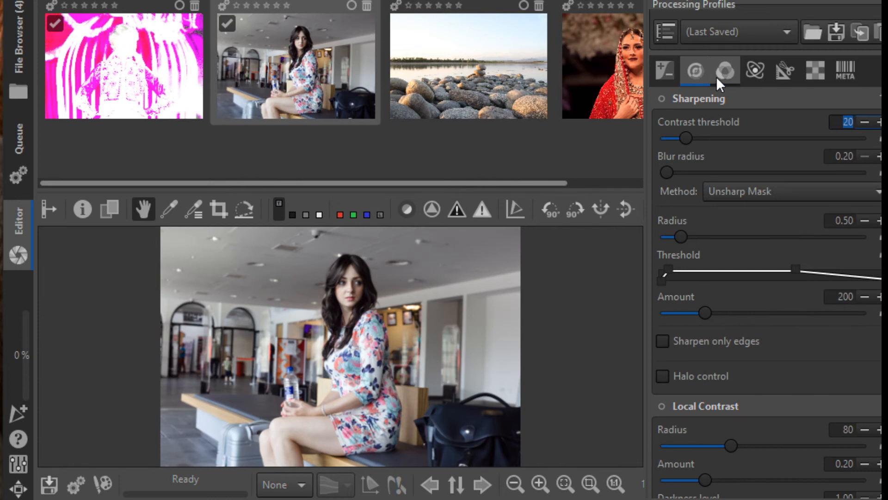
pyautogui.click(716, 76)
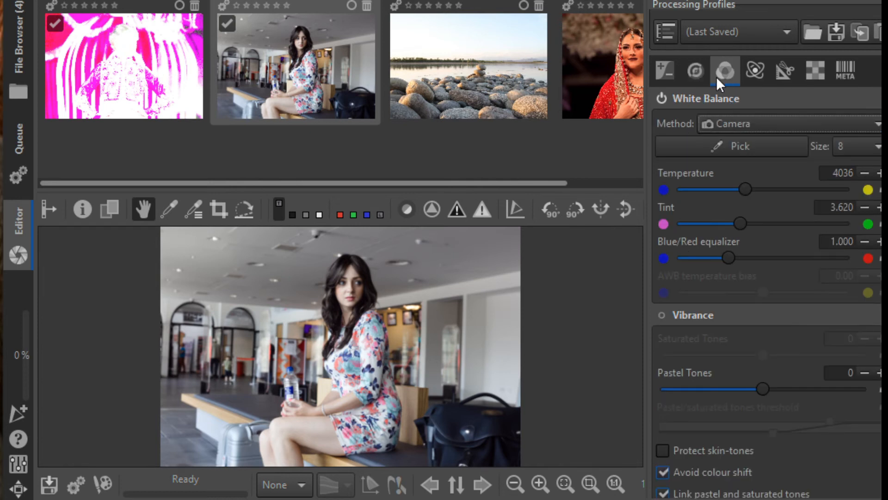
pyautogui.click(754, 71)
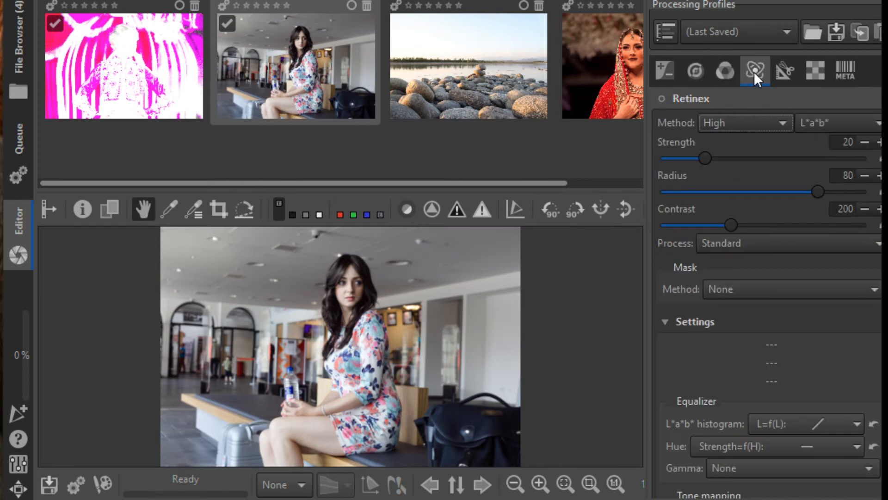
pyautogui.click(788, 70)
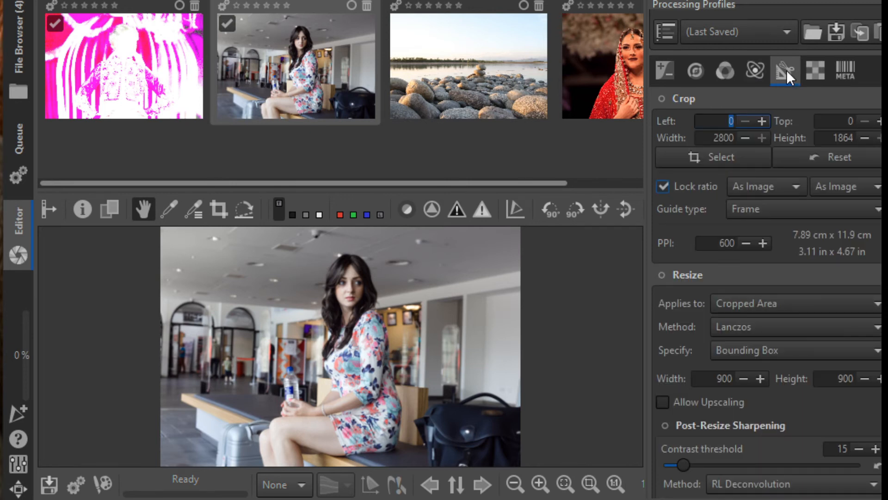
pyautogui.click(813, 72)
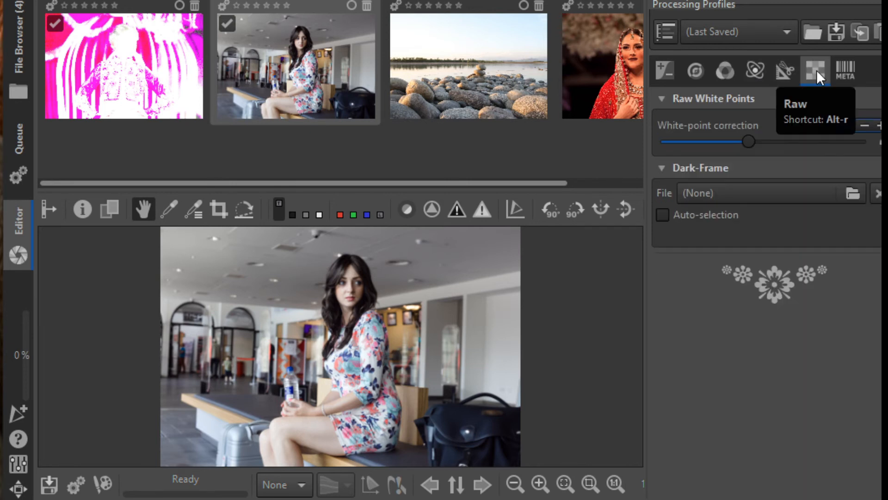
pyautogui.click(840, 71)
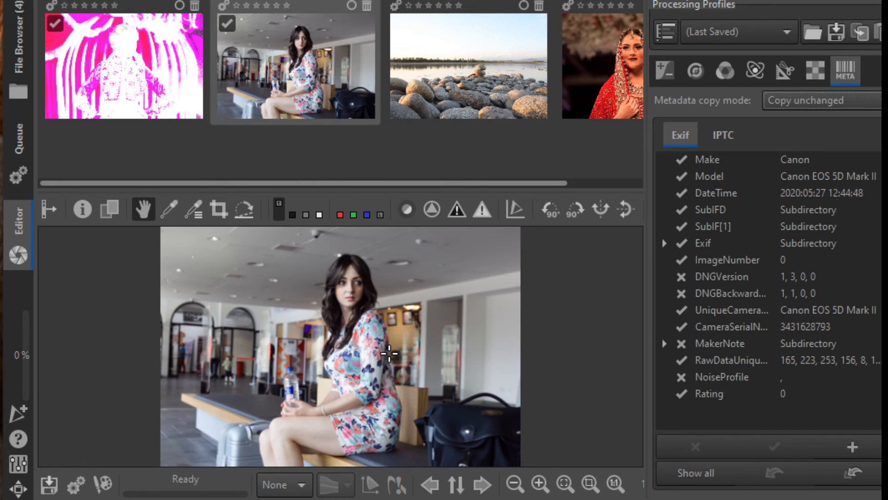
# Set Exposure compensation to 0.11.
pyautogui.click(671, 69)
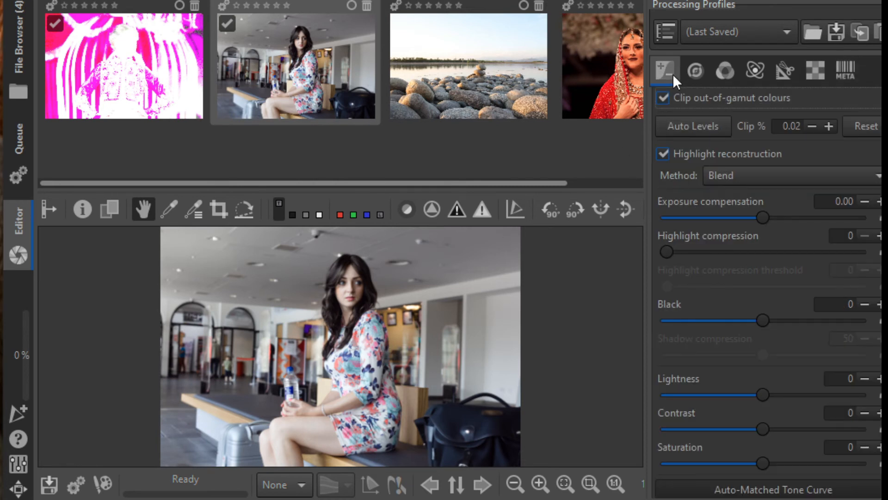
pyautogui.moveTo(762, 216)
pyautogui.mouseDown()
pyautogui.moveTo(784, 223)
pyautogui.moveTo(774, 223)
pyautogui.mouseUp()
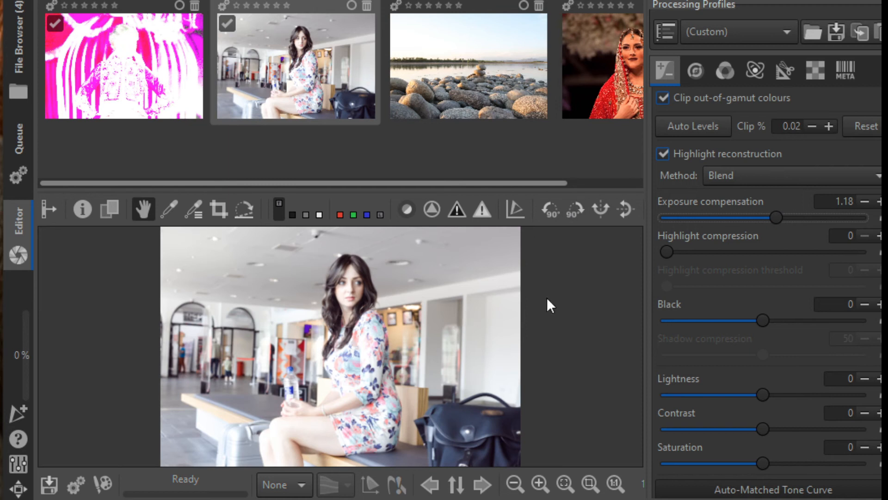
pyautogui.click(767, 216)
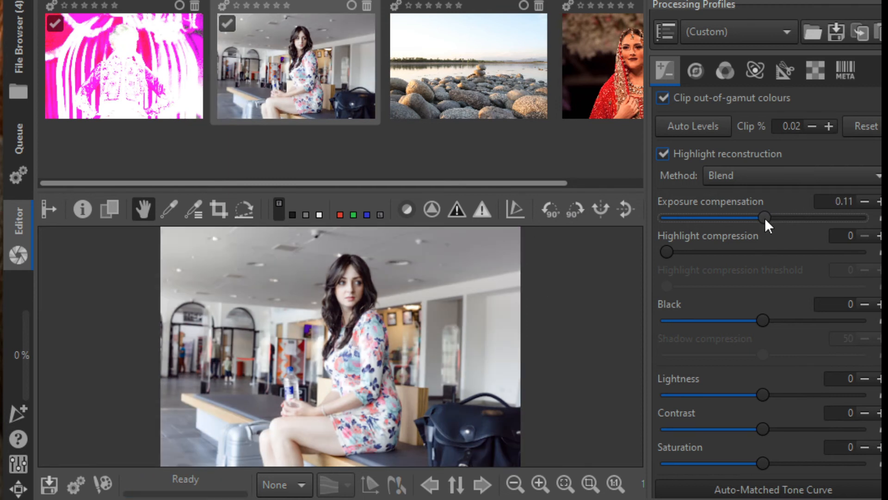
# Set Black to 593, Shadow compression to 45 and Contrast to -13.
pyautogui.moveTo(767, 319); pyautogui.dragTo(770, 321)
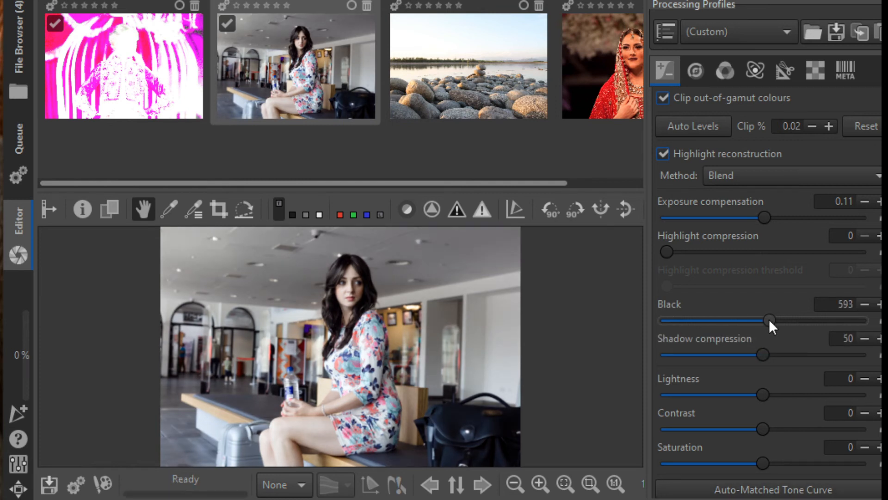
pyautogui.moveTo(762, 355); pyautogui.dragTo(743, 384)
pyautogui.scroll(-2, 765, 430)
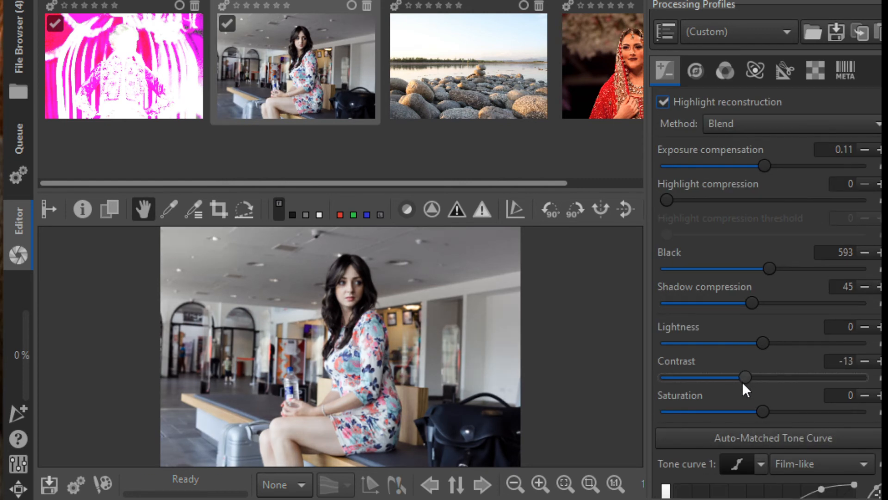
# Raise Saturation to 13.
pyautogui.moveTo(768, 417)
pyautogui.mouseDown()
pyautogui.moveTo(759, 415)
pyautogui.moveTo(784, 415)
pyautogui.mouseUp()
pyautogui.scroll(-8, 792, 342)
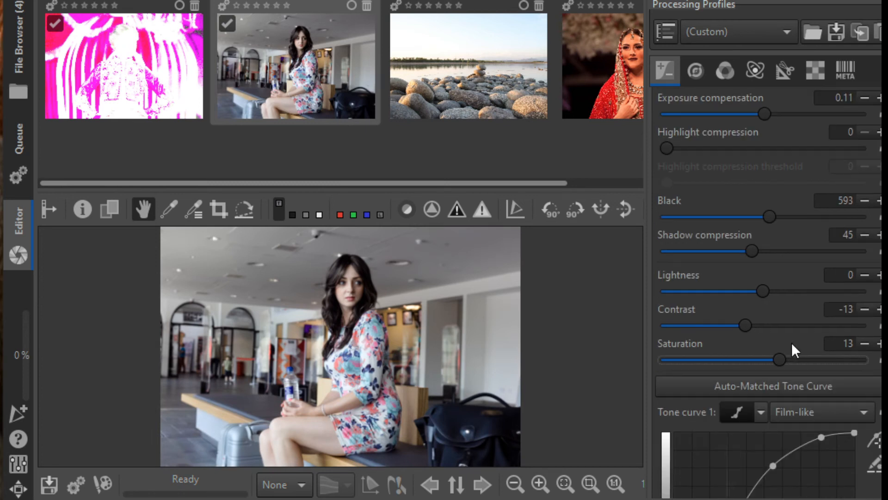
pyautogui.scroll(-4, 792, 343)
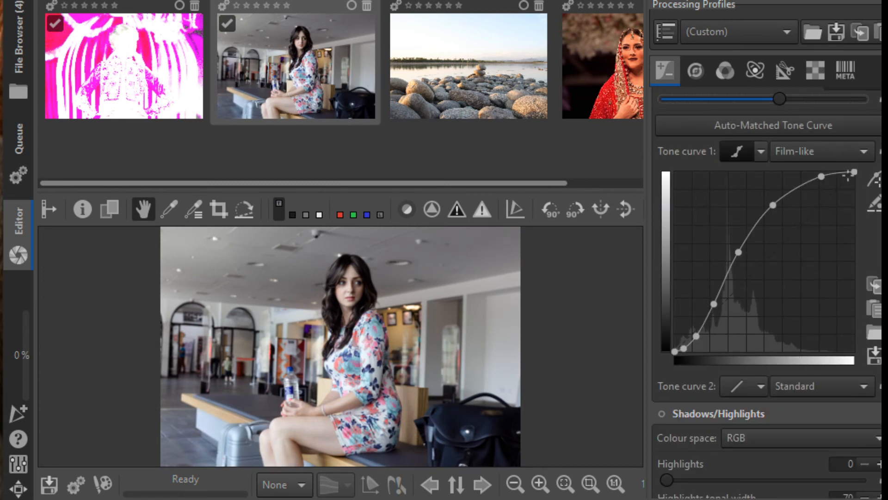
# Reshape tone curve 1 by pulling down its upper highlight points.
pyautogui.moveTo(854, 173); pyautogui.dragTo(854, 222)
pyautogui.moveTo(821, 176); pyautogui.dragTo(813, 227)
pyautogui.moveTo(773, 204)
pyautogui.mouseDown()
pyautogui.moveTo(782, 281)
pyautogui.moveTo(769, 213)
pyautogui.mouseUp()
# Switch tone curve 1 from Film-like to Standard and raise the curve's upper end point.
pyautogui.click(798, 152)
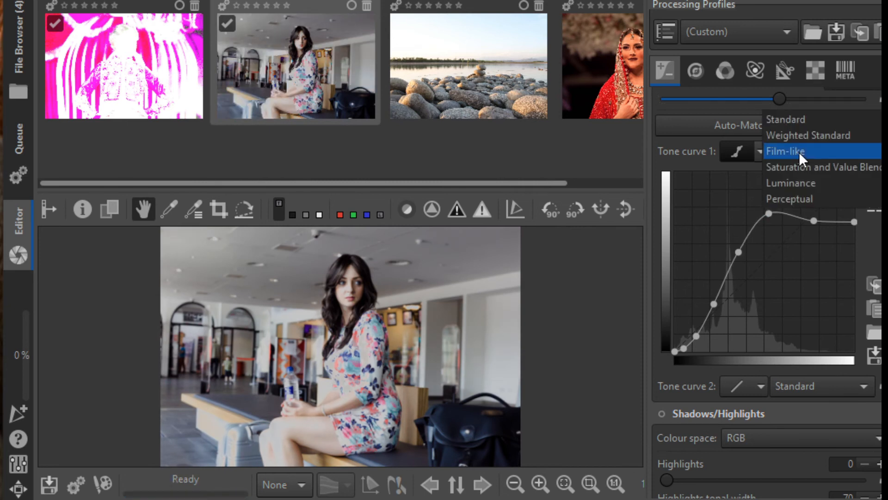
pyautogui.click(820, 124)
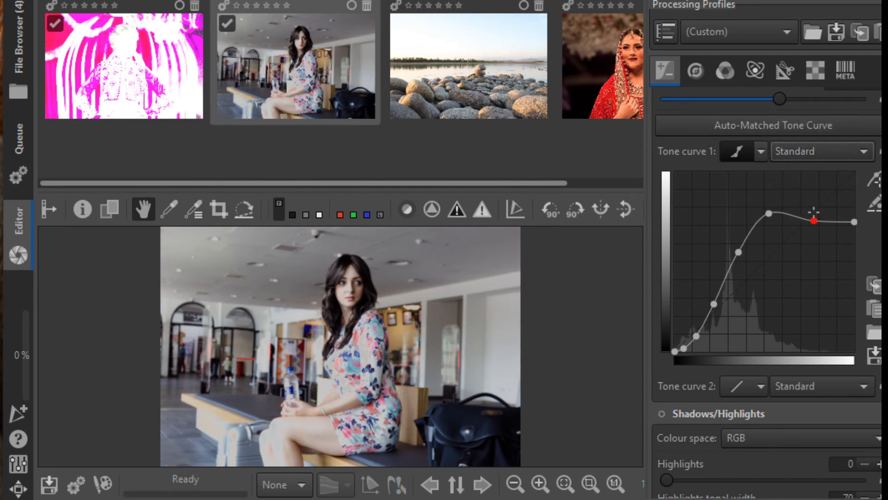
pyautogui.moveTo(814, 220); pyautogui.dragTo(822, 203)
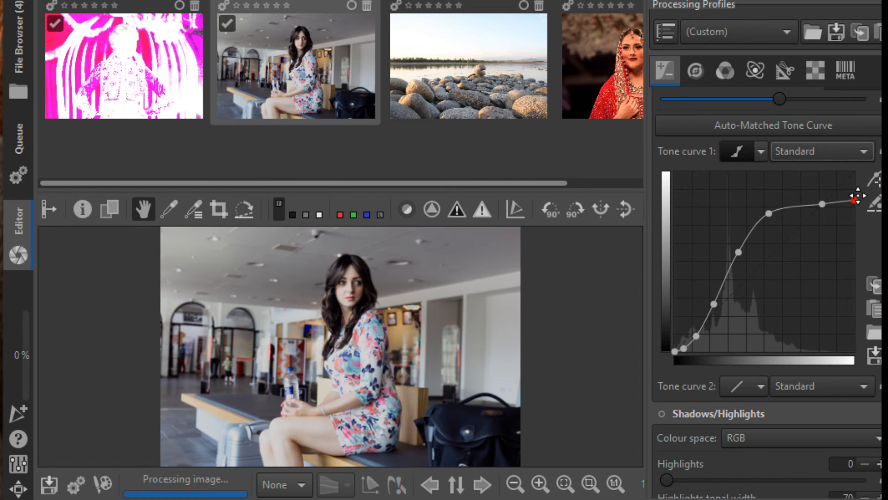
pyautogui.click(760, 151)
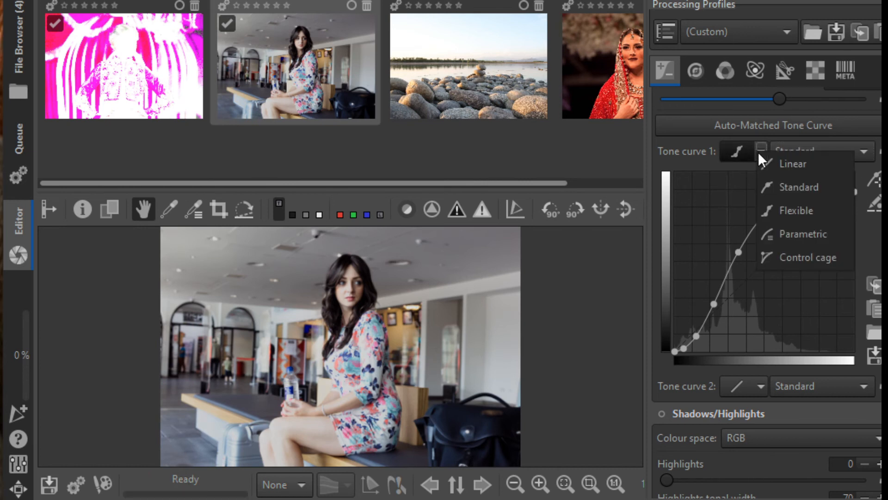
pyautogui.click(698, 145)
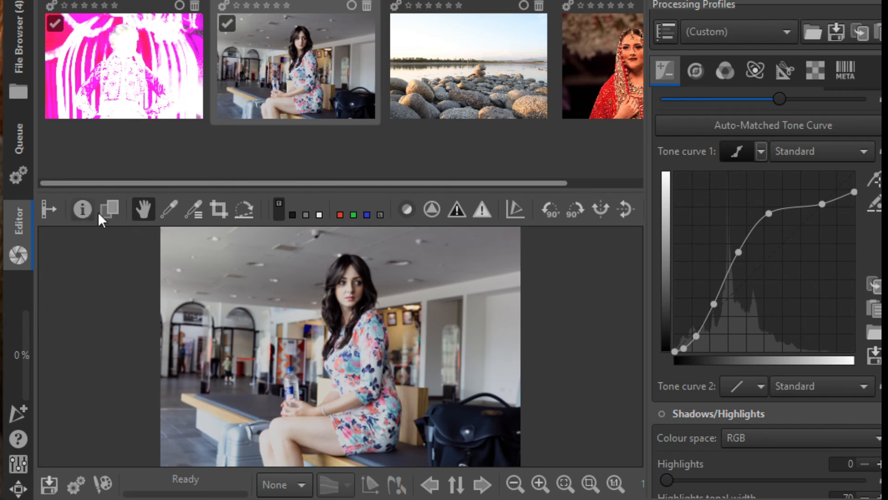
# Zoom into the photo and pan around to inspect the hair and face detail.
pyautogui.click(539, 484)
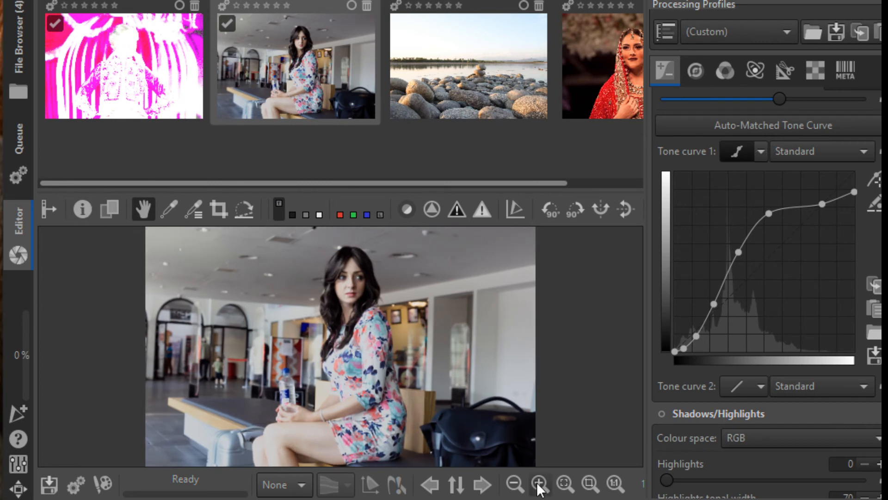
pyautogui.click(538, 484)
pyautogui.click(539, 484)
pyautogui.click(538, 484)
pyautogui.click(539, 484)
pyautogui.click(539, 484)
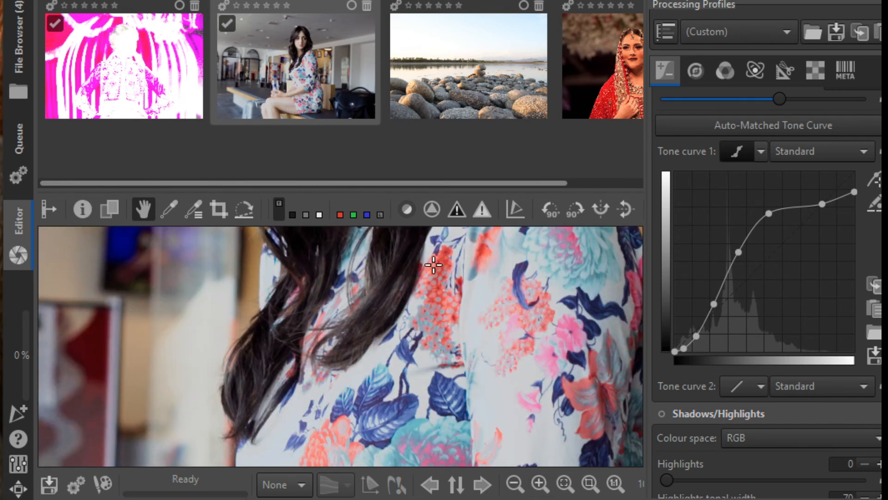
pyautogui.scroll(2, 433, 265)
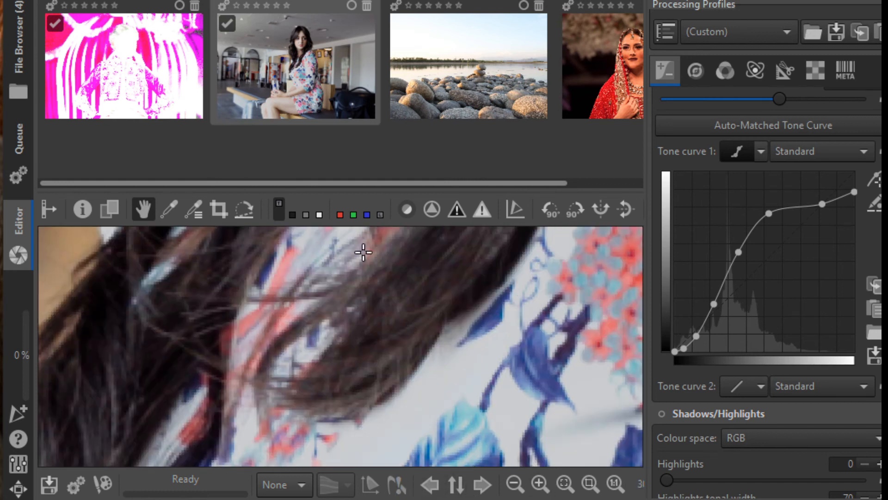
pyautogui.moveTo(382, 276); pyautogui.dragTo(393, 357)
pyautogui.moveTo(478, 335); pyautogui.dragTo(395, 315)
pyautogui.moveTo(407, 346); pyautogui.dragTo(411, 339)
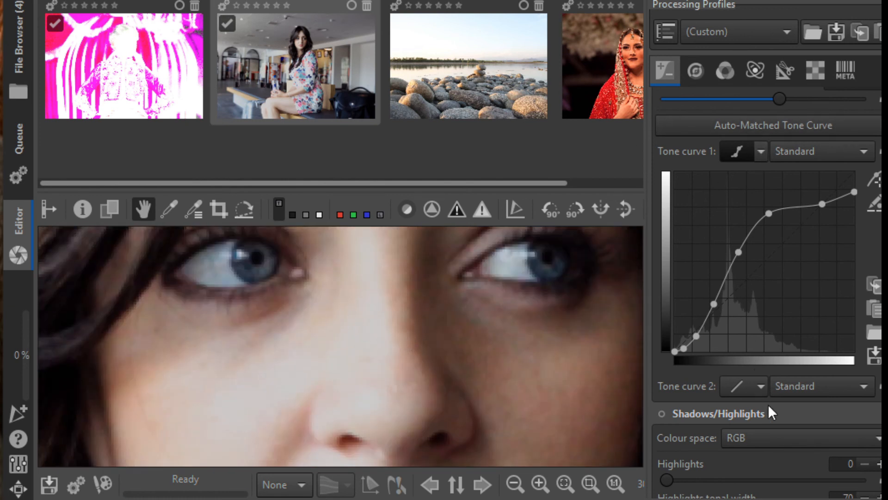
# Scroll through the exposure tool panel to review the Shadows/Highlights, Tone Mapping, Vignette, Graduated Filter and L*a*b* settings.
pyautogui.scroll(-3, 769, 406)
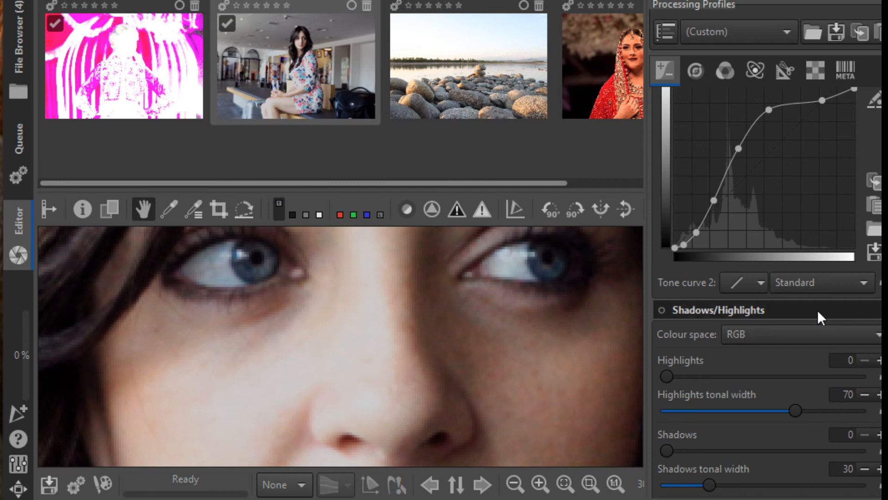
pyautogui.scroll(-12, 756, 417)
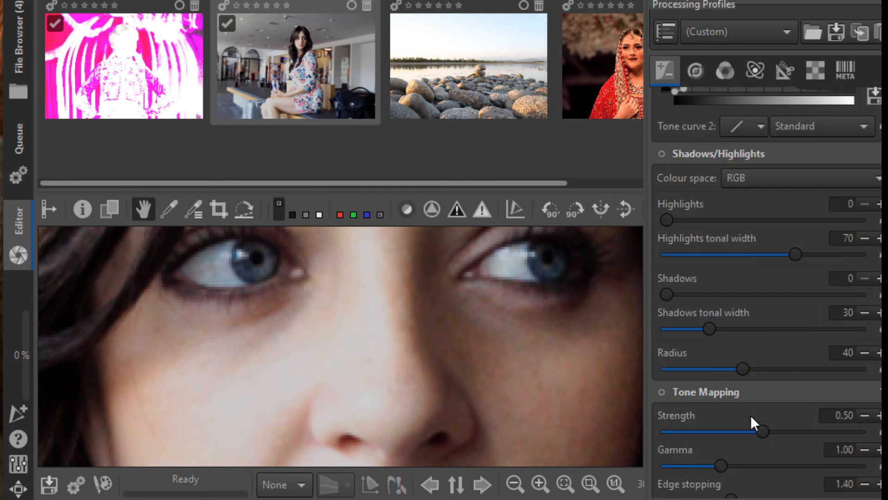
pyautogui.scroll(-5, 754, 406)
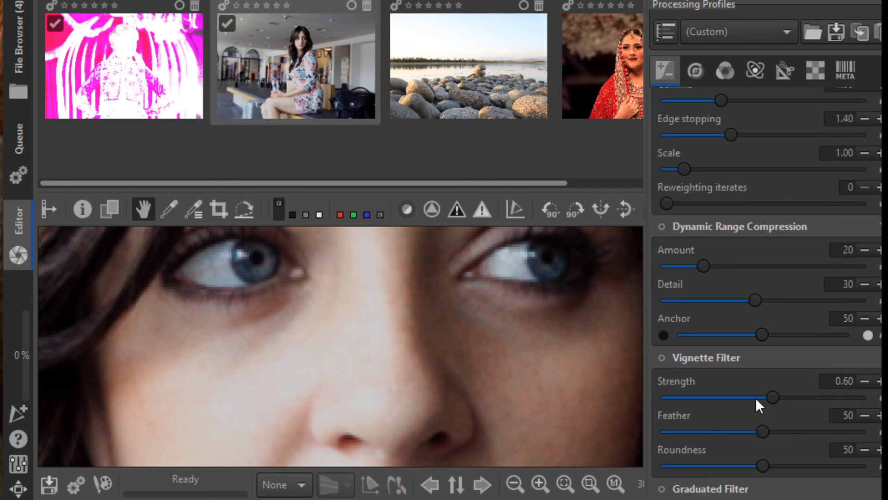
pyautogui.scroll(-5, 780, 364)
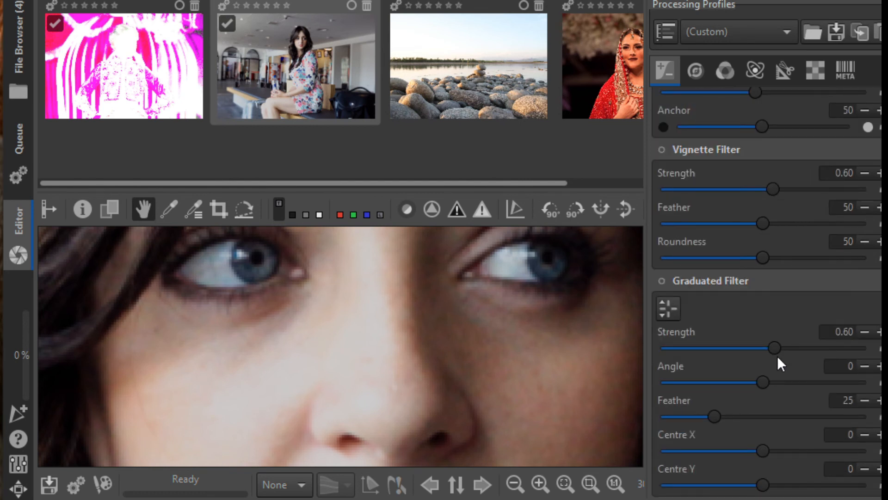
pyautogui.scroll(-12, 778, 359)
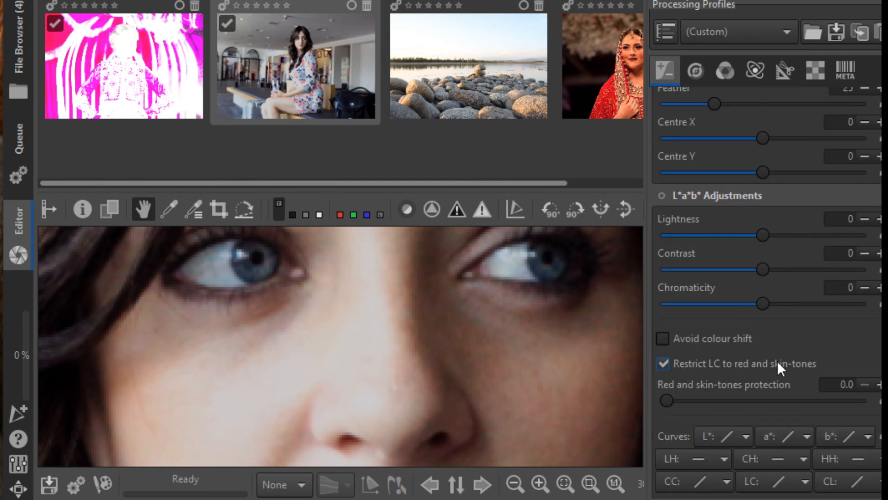
pyautogui.scroll(-1, 796, 340)
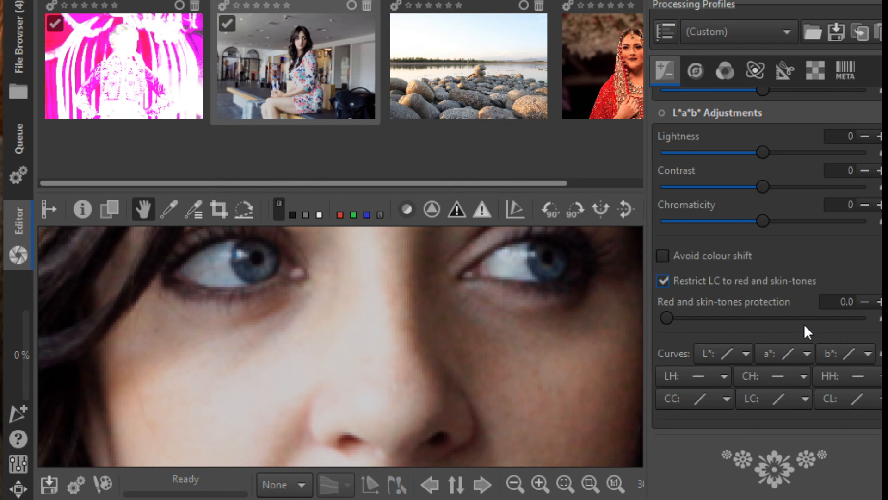
pyautogui.scroll(3, 805, 327)
pyautogui.scroll(2, 805, 319)
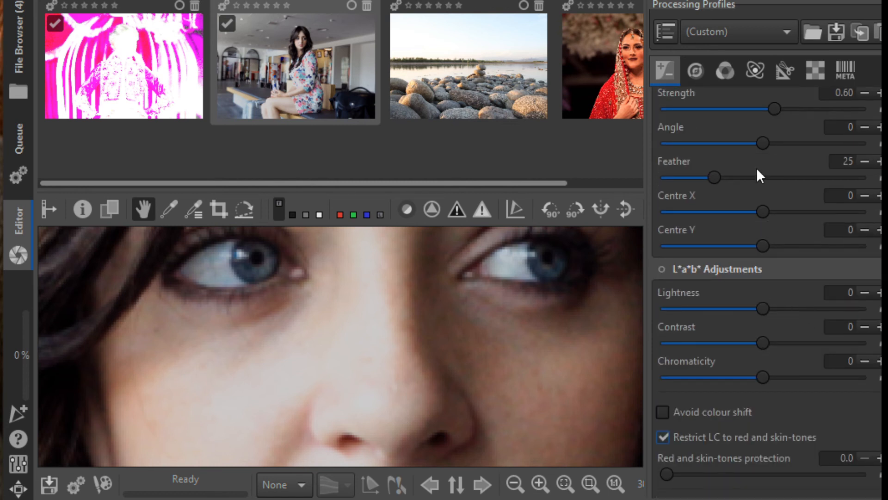
pyautogui.scroll(2, 728, 215)
pyautogui.scroll(2, 727, 216)
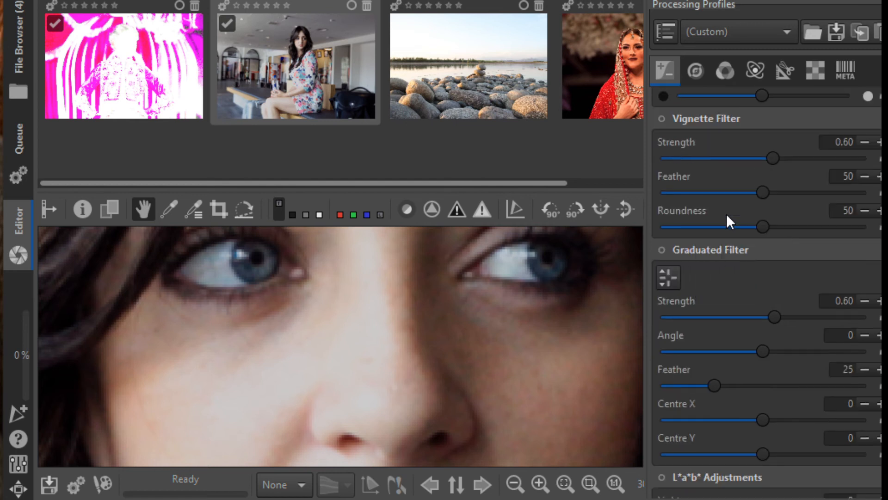
pyautogui.scroll(2, 727, 215)
pyautogui.scroll(5, 726, 217)
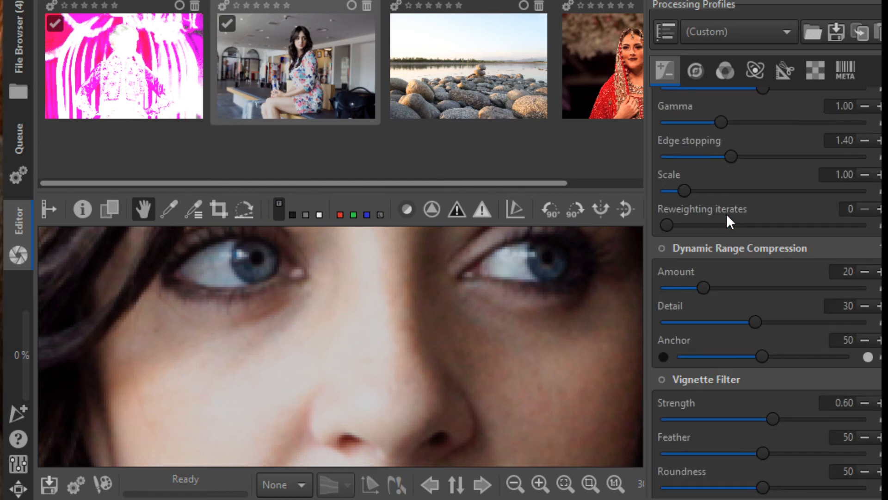
pyautogui.scroll(2, 726, 199)
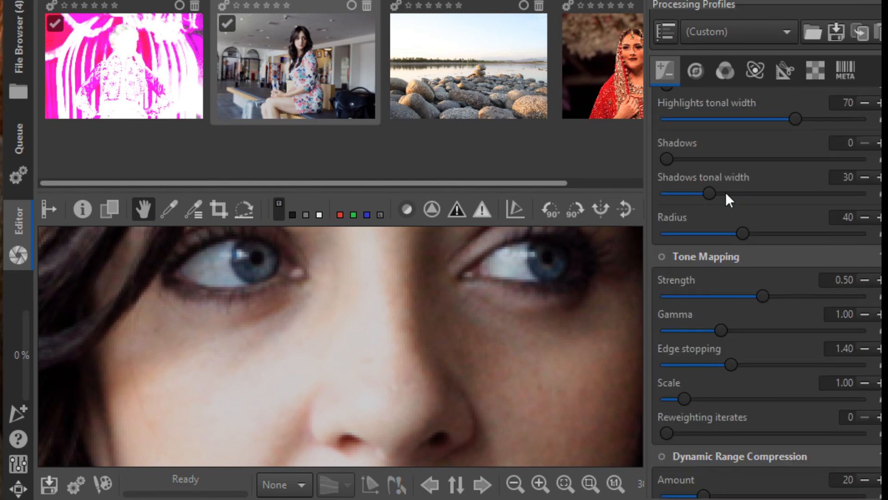
# Open the detail tools and set the Sharpening contrast threshold to 13 and blur radius to 0.27.
pyautogui.click(695, 69)
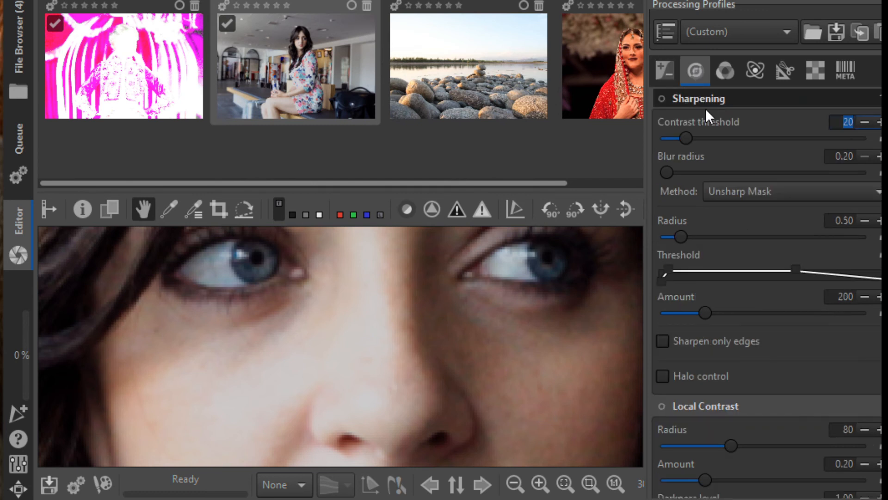
pyautogui.moveTo(690, 139); pyautogui.dragTo(656, 140)
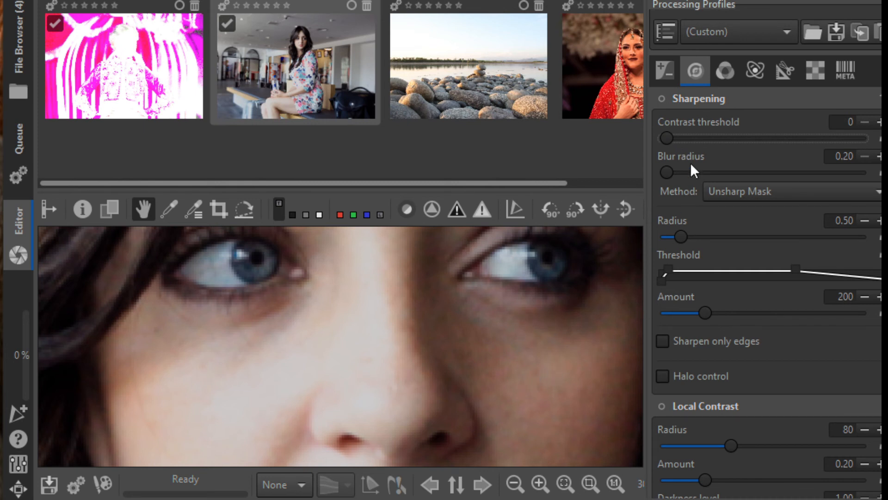
pyautogui.moveTo(676, 141)
pyautogui.mouseDown()
pyautogui.moveTo(747, 141)
pyautogui.moveTo(676, 138)
pyautogui.mouseUp()
pyautogui.moveTo(670, 174); pyautogui.dragTo(679, 178)
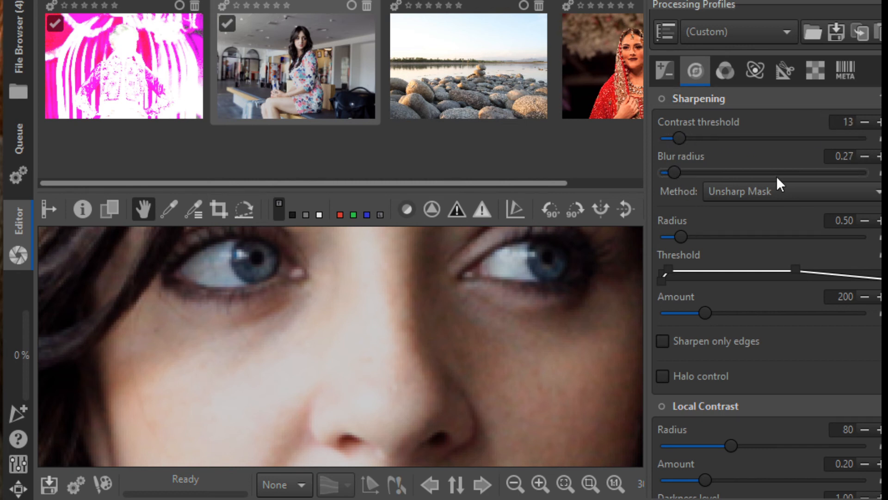
# Raise the sharpening Amount to 315 and try the Sharpen only edges option.
pyautogui.moveTo(712, 316); pyautogui.dragTo(732, 312)
pyautogui.scroll(-2, 759, 373)
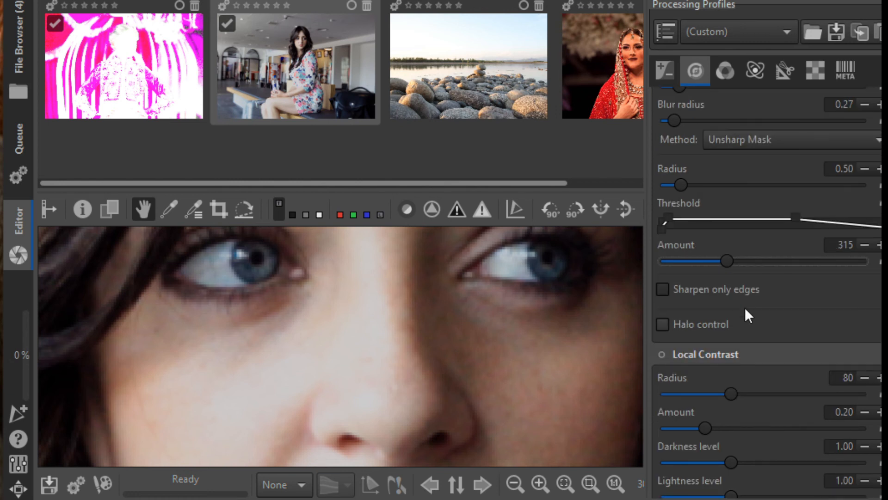
pyautogui.click(735, 295)
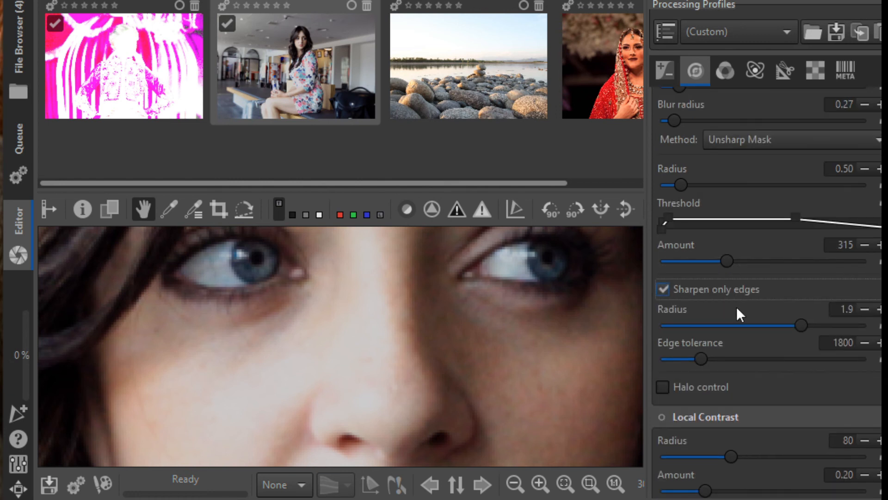
pyautogui.click(666, 289)
# Scroll the detail tools and zoom the preview out to see the whole portrait.
pyautogui.scroll(-5, 754, 365)
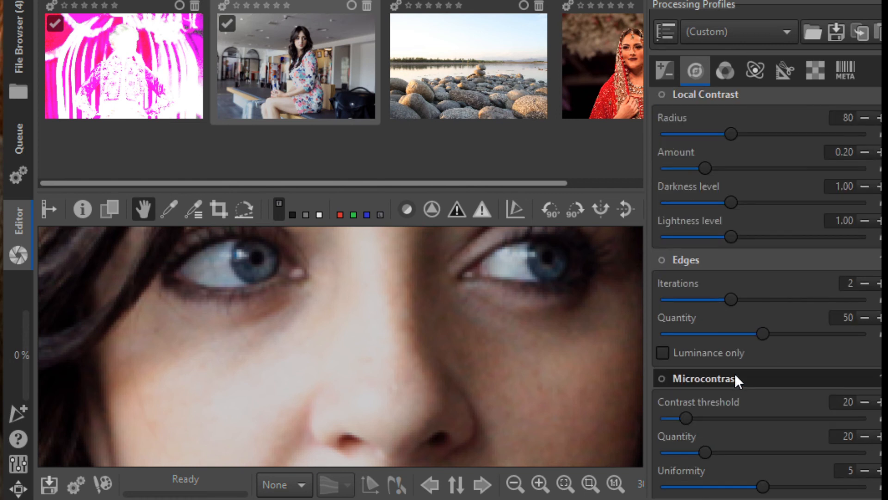
pyautogui.scroll(-6, 735, 374)
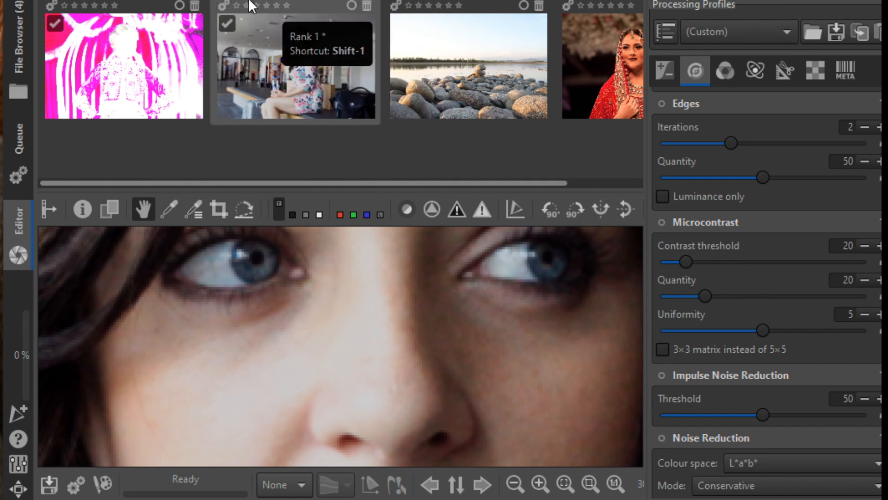
pyautogui.click(227, 21)
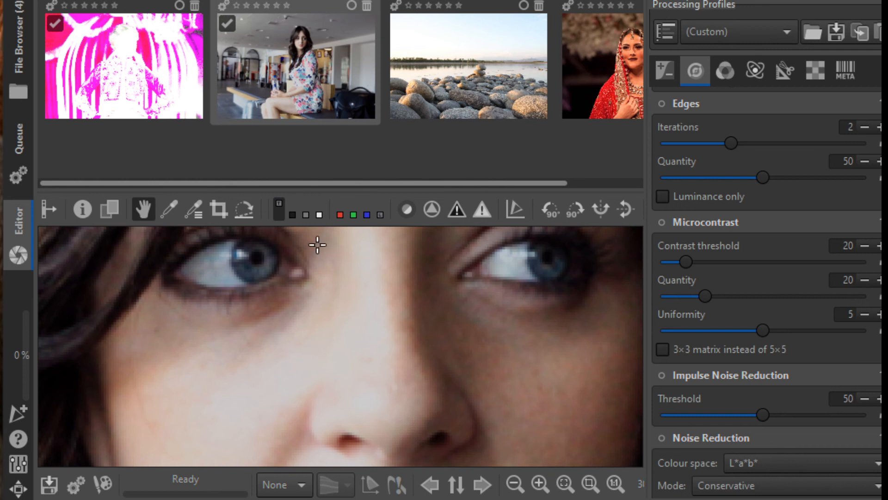
pyautogui.click(514, 484)
pyautogui.click(514, 483)
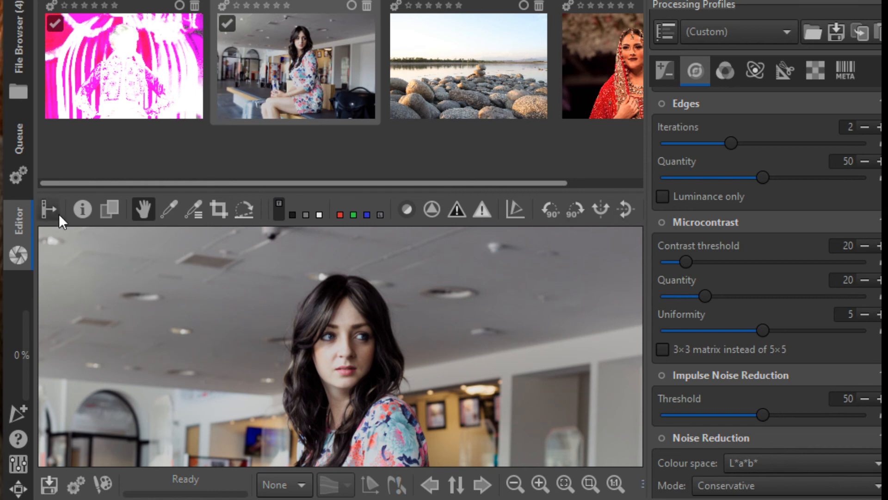
# Add the image to the processing queue and set the output to save to the Desktop folder.
pyautogui.click(75, 495)
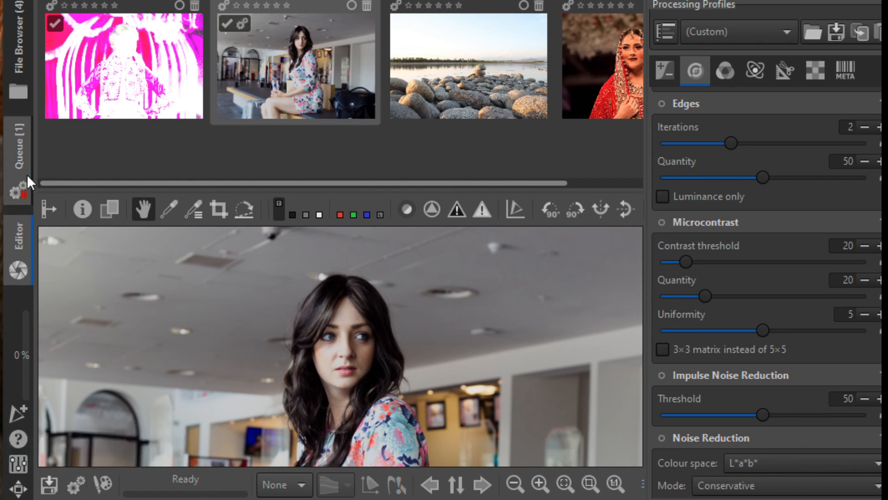
pyautogui.click(20, 143)
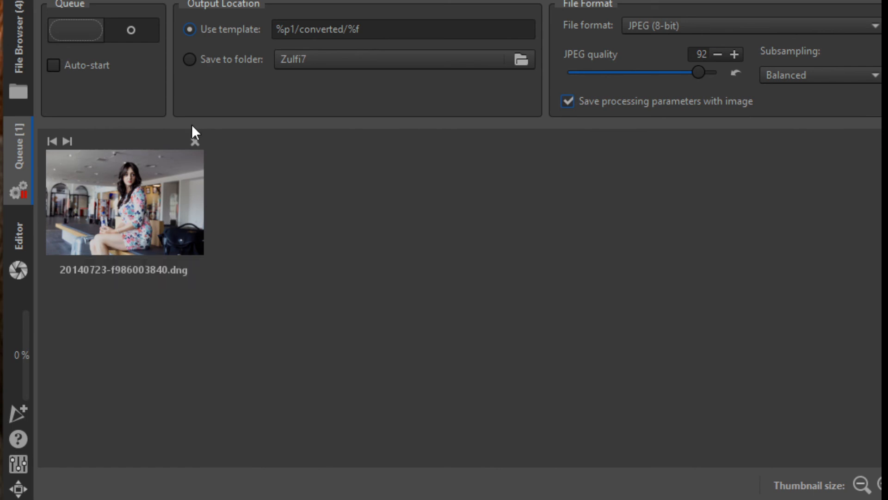
pyautogui.click(241, 60)
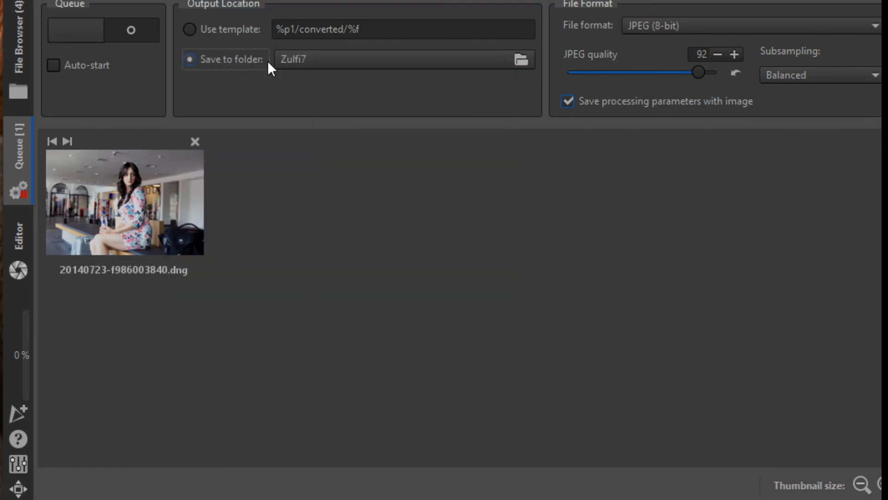
pyautogui.click(488, 62)
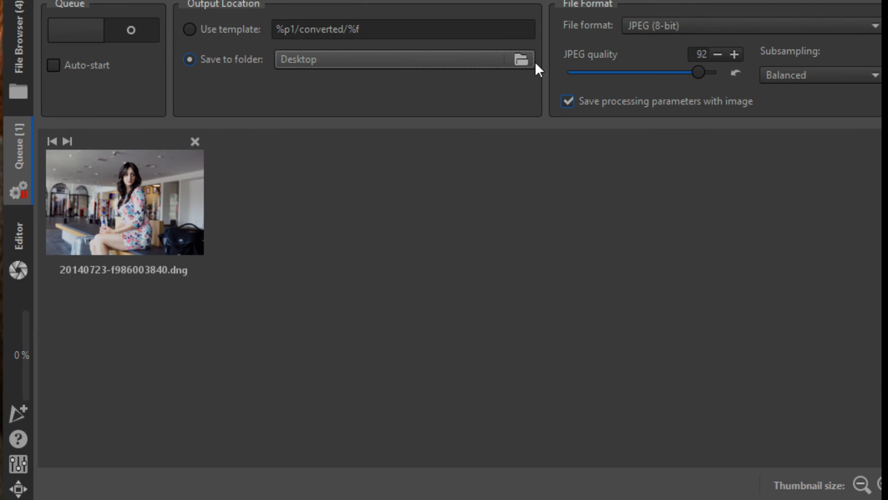
# Keep the JPEG (8-bit) format, set JPEG quality to 100 and turn off saving processing parameters with the image.
pyautogui.click(700, 30)
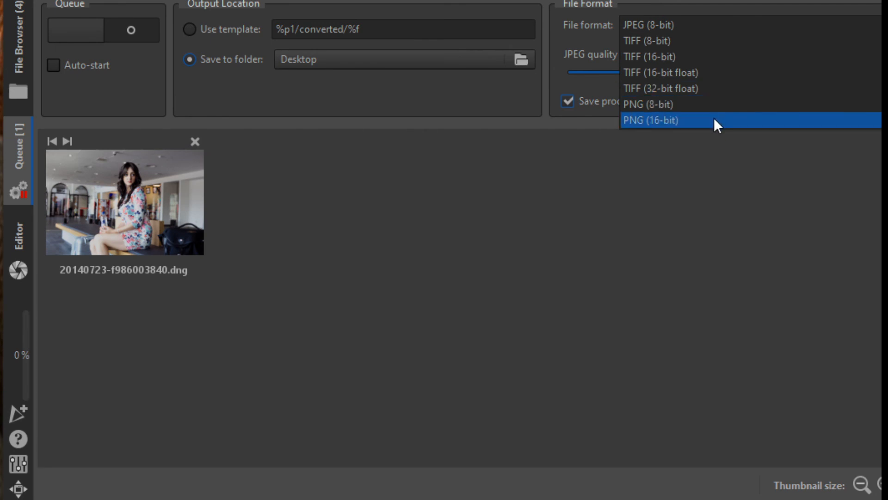
pyautogui.click(721, 26)
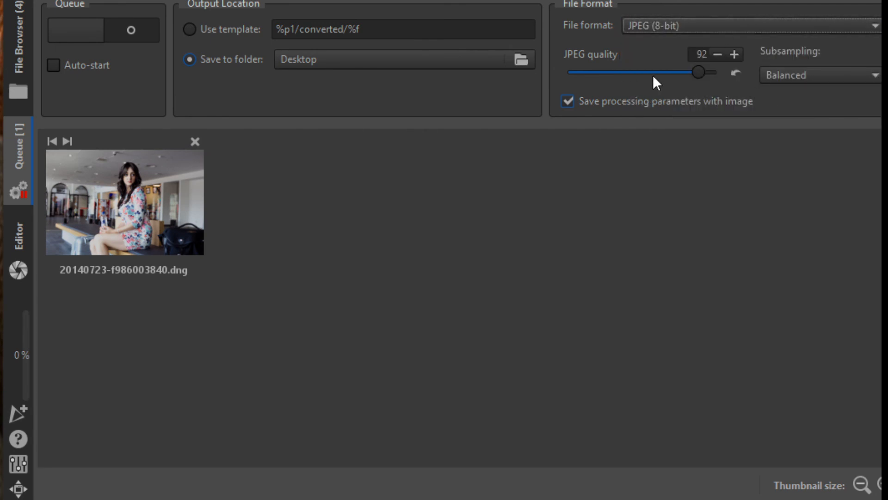
pyautogui.moveTo(699, 72); pyautogui.dragTo(740, 82)
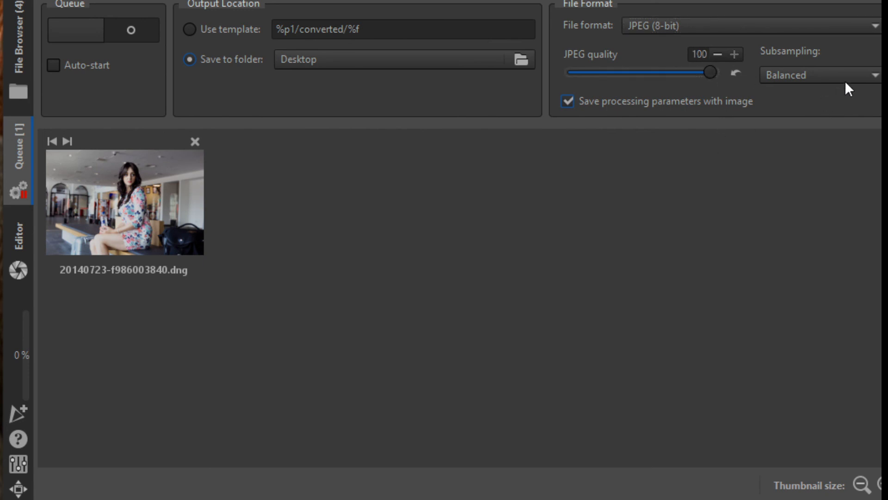
pyautogui.click(681, 102)
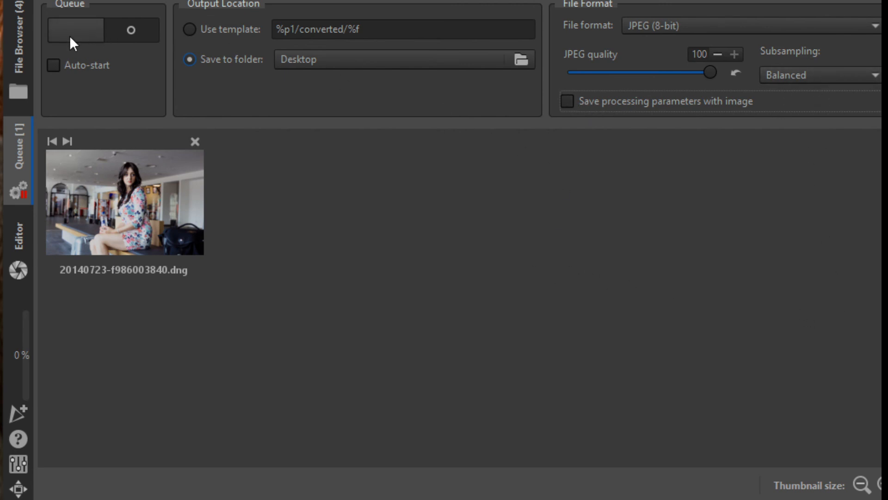
# Start processing the queue and switch to the exported JPEG to view it.
pyautogui.click(88, 26)
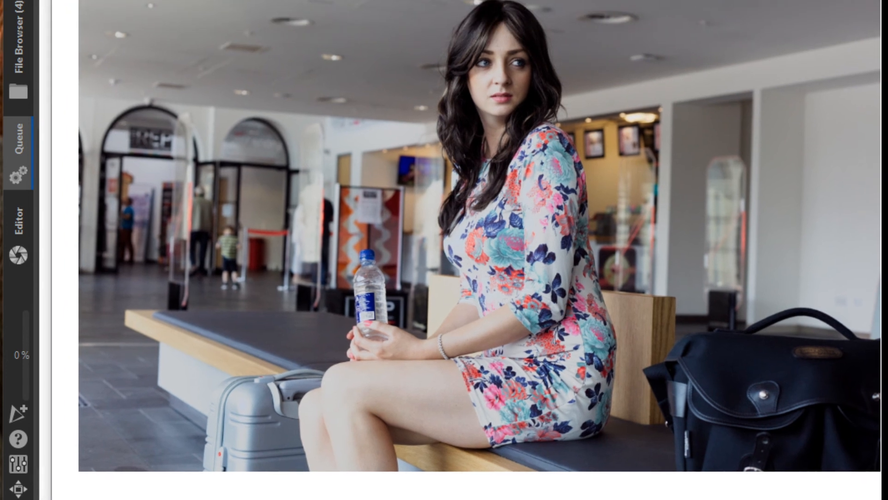
pyautogui.hotkey('alt', 'Tab')
pyautogui.hotkey('alt', 'Tab')
pyautogui.hotkey('alt', 'Tab')
pyautogui.hotkey('alt', 'Tab')
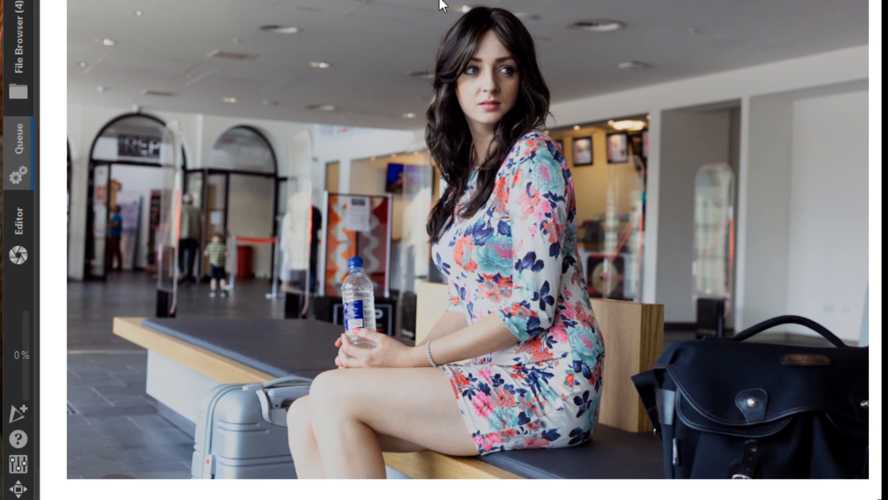
pyautogui.hotkey('alt', 'Tab')
pyautogui.hotkey('alt', 'Tab')
pyautogui.hotkey('alt', 'Tab')
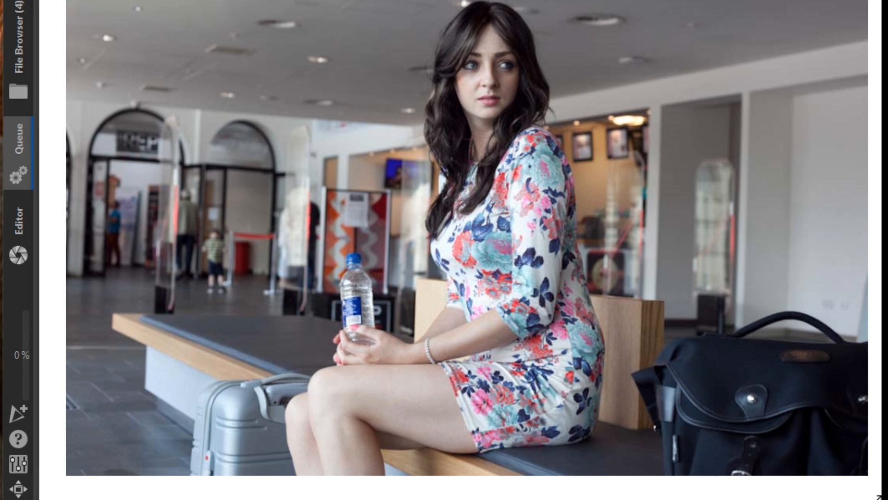
# Open the exported JPEG's file properties and review its details, then close the dialog.
pyautogui.rightClick(52, 1)
pyautogui.click(176, 170)
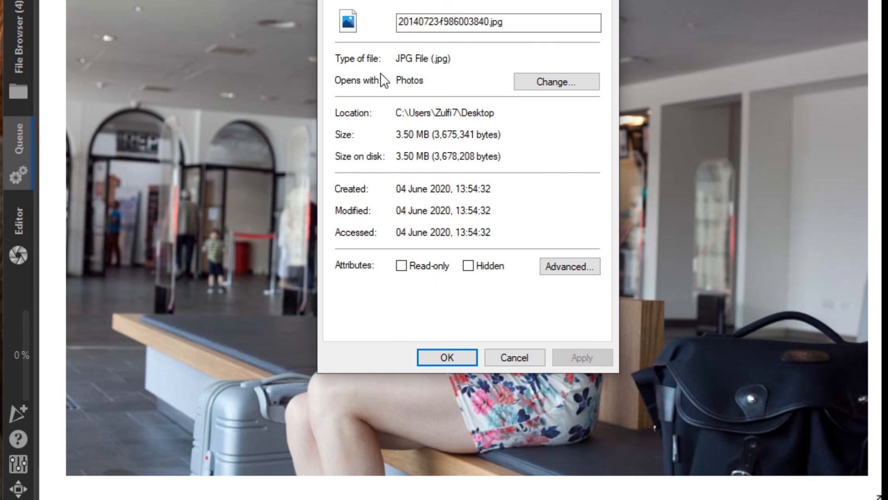
pyautogui.click(398, 3)
pyautogui.moveTo(591, 85); pyautogui.dragTo(609, 123)
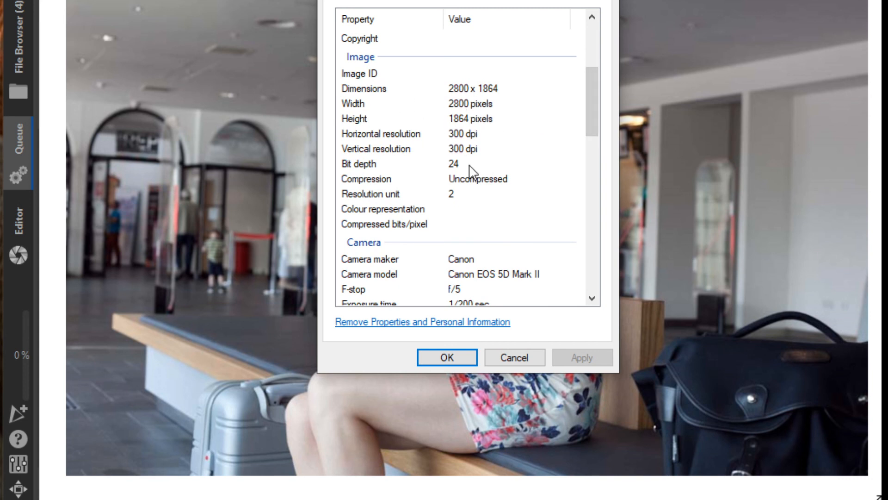
pyautogui.moveTo(593, 116); pyautogui.dragTo(615, 271)
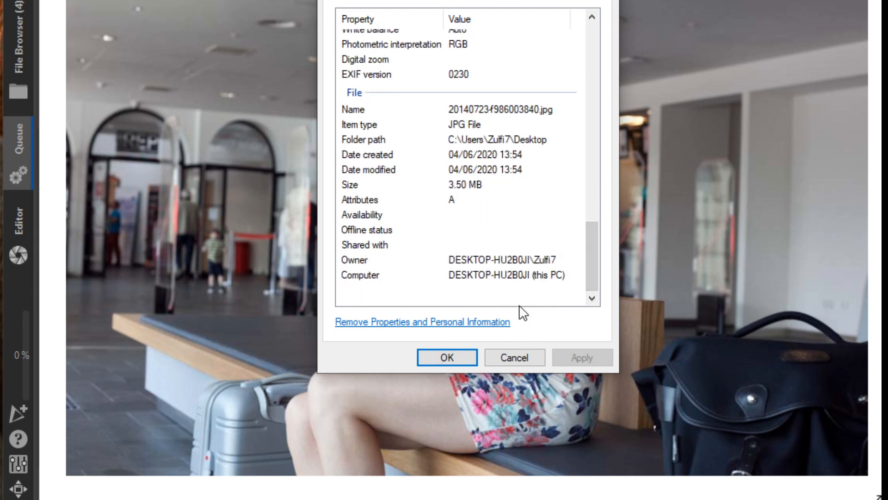
pyautogui.click(516, 357)
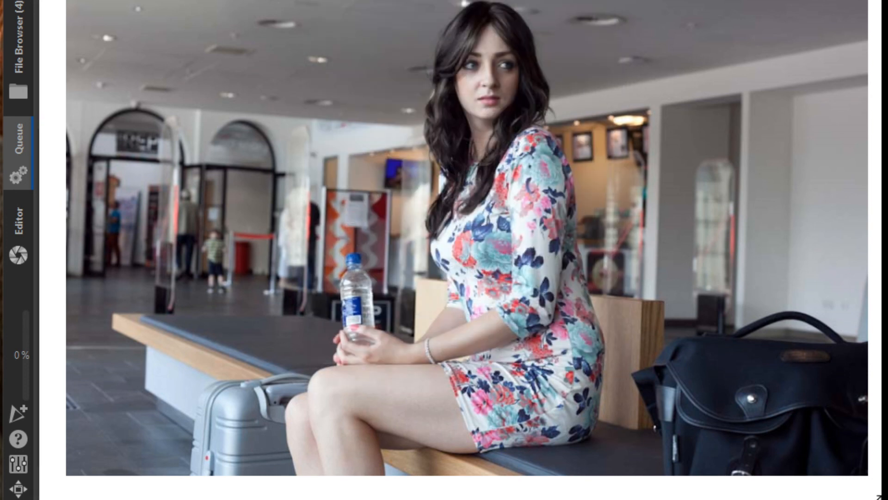